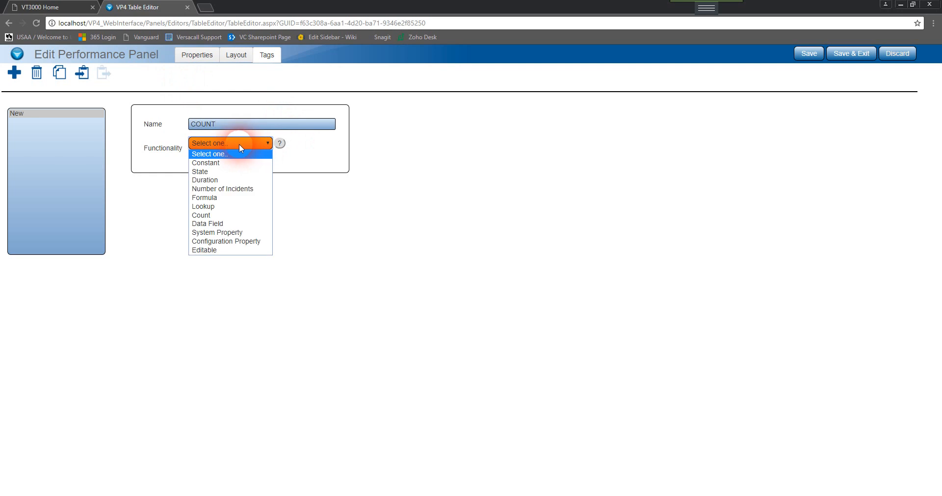
# Step: Set the COUNT tag's functionality to Count and its time period to Current Shift, leaving Active Only unchecked
pyautogui.click(233, 215)
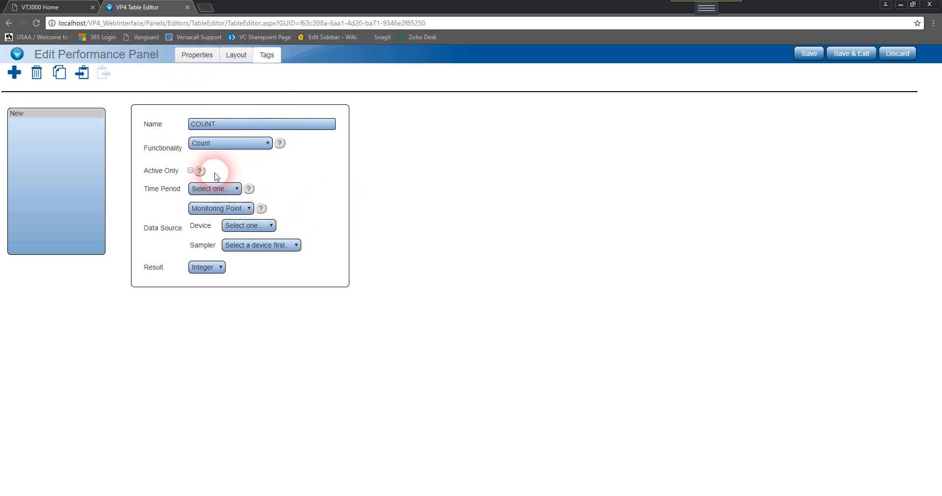
pyautogui.click(191, 170)
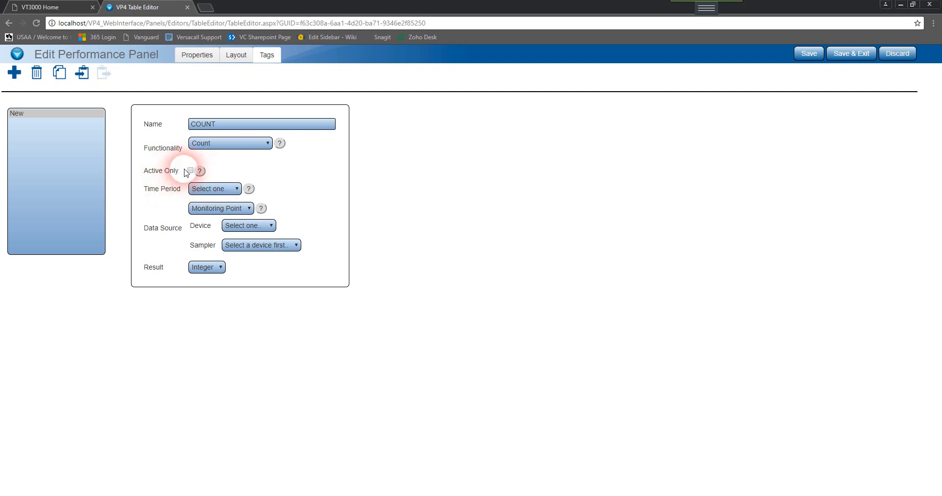
pyautogui.click(222, 190)
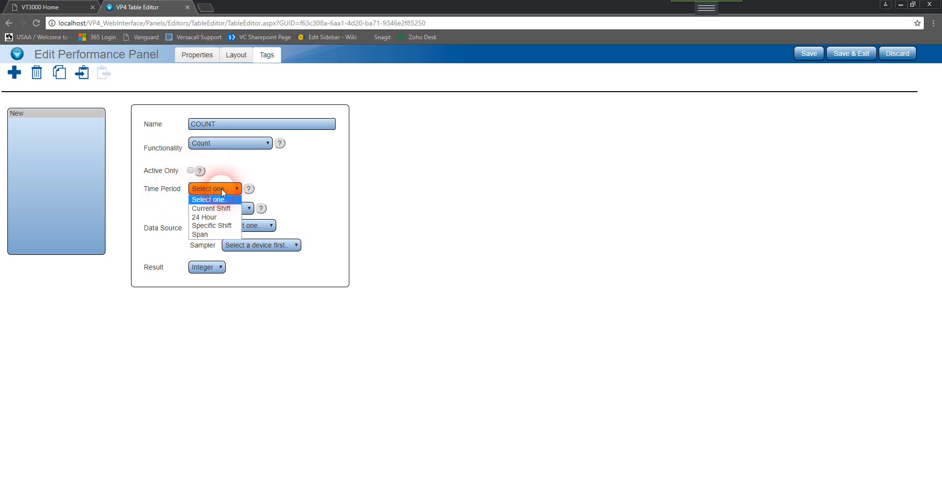
pyautogui.click(222, 208)
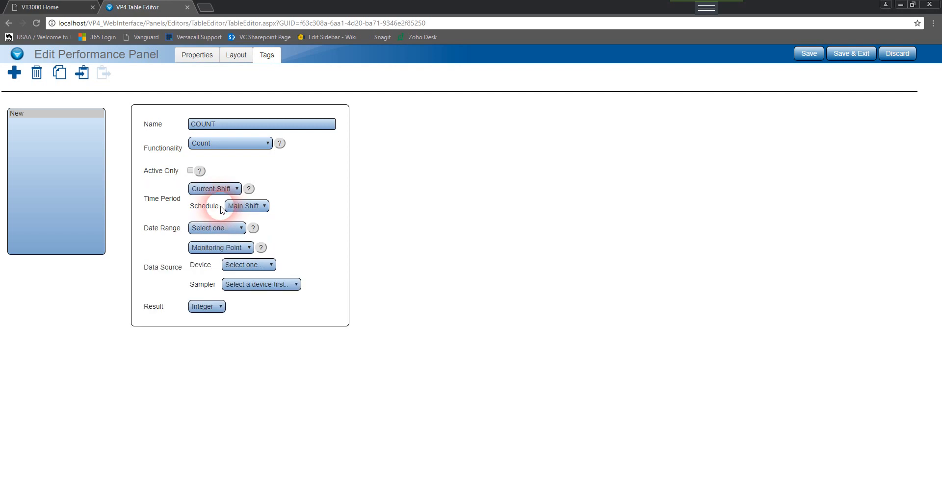
# Step: Try the 24 Hour and Specific Shift time periods and look through the shifts offered for the specific shift
pyautogui.click(218, 189)
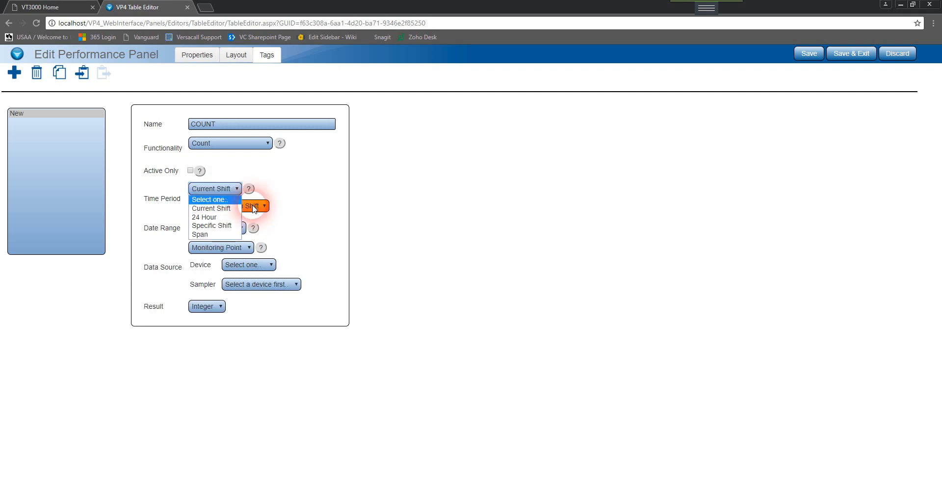
pyautogui.click(216, 217)
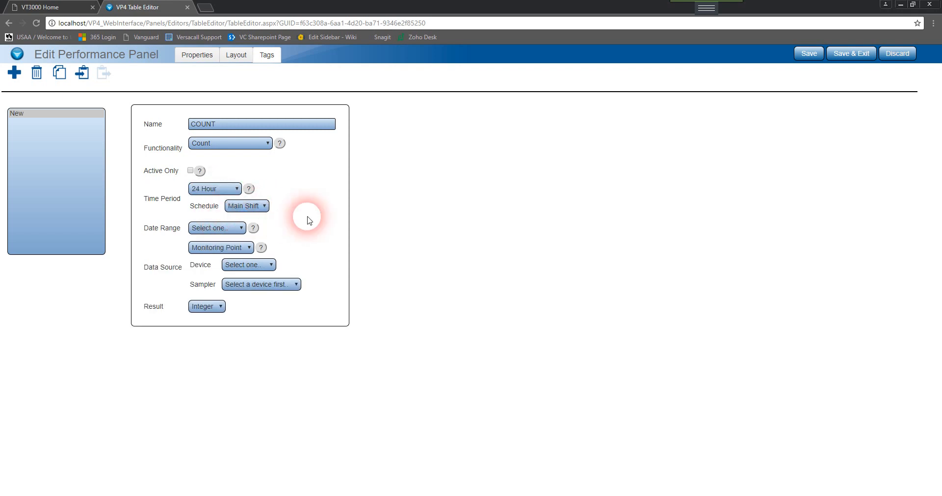
pyautogui.click(228, 189)
pyautogui.click(219, 227)
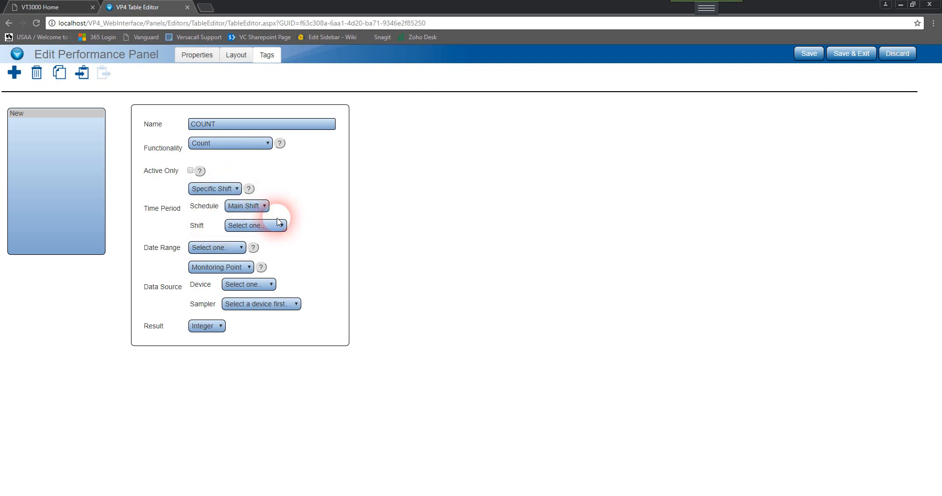
pyautogui.click(248, 227)
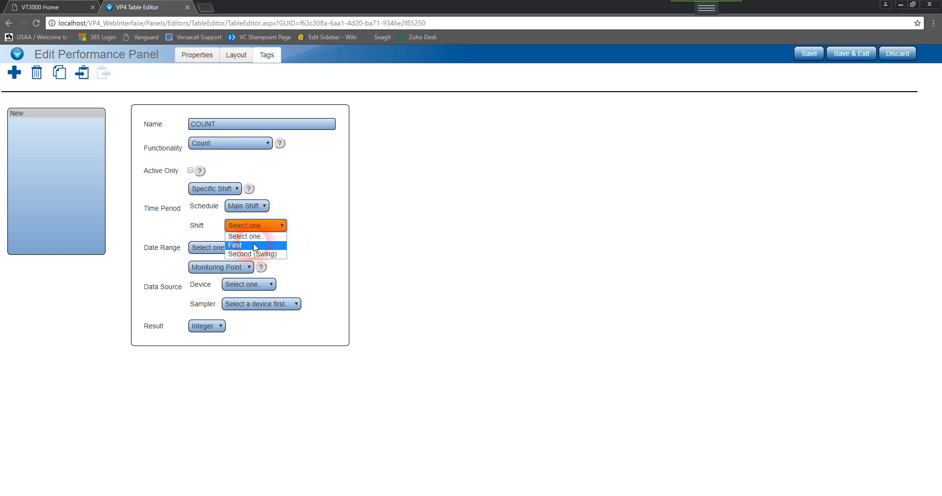
pyautogui.click(224, 192)
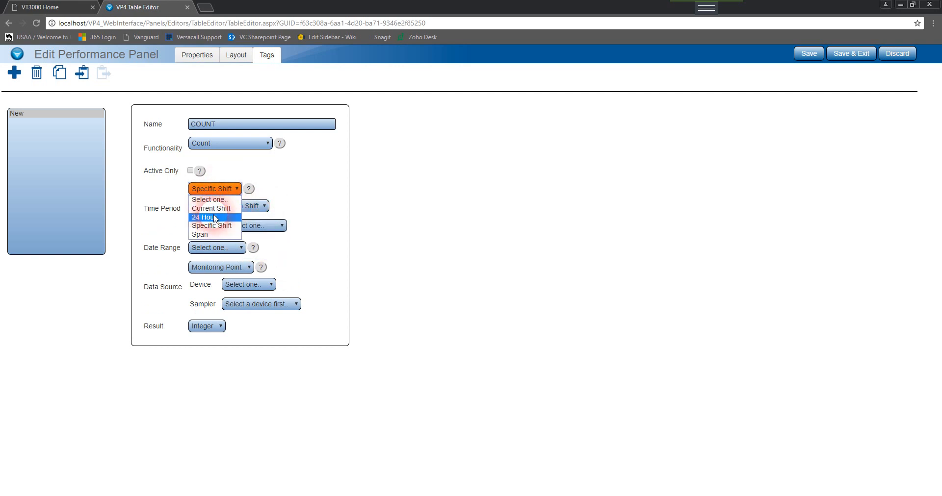
# Step: Try the Span time period, look at its From and To fields, and return the time period to Current Shift
pyautogui.click(213, 201)
pyautogui.click(213, 190)
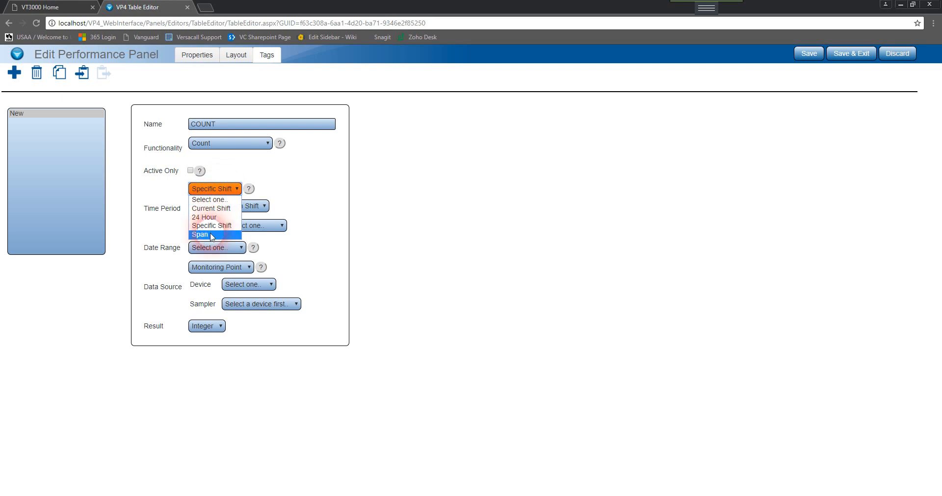
pyautogui.click(210, 232)
pyautogui.click(297, 239)
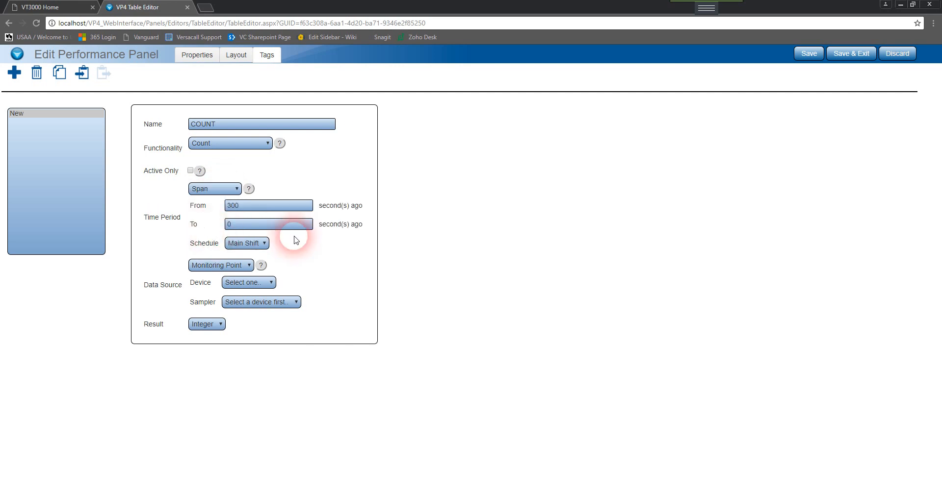
pyautogui.click(249, 224)
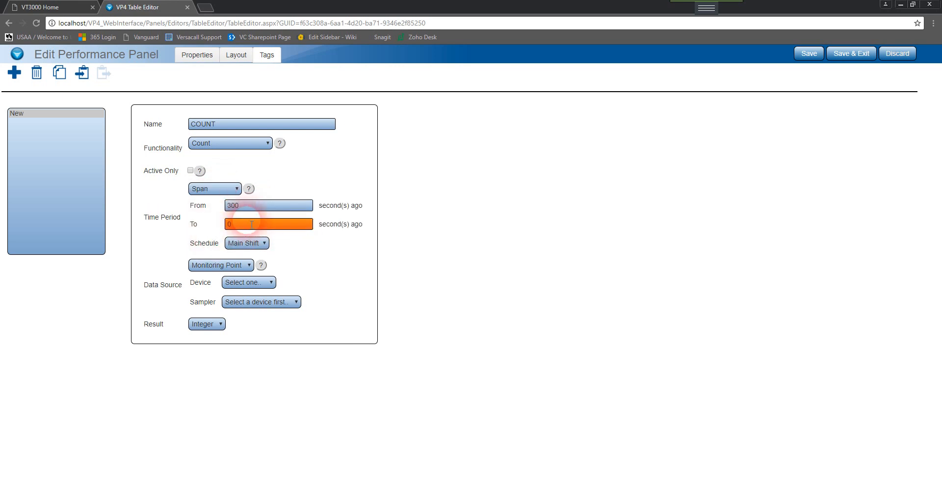
pyautogui.click(327, 216)
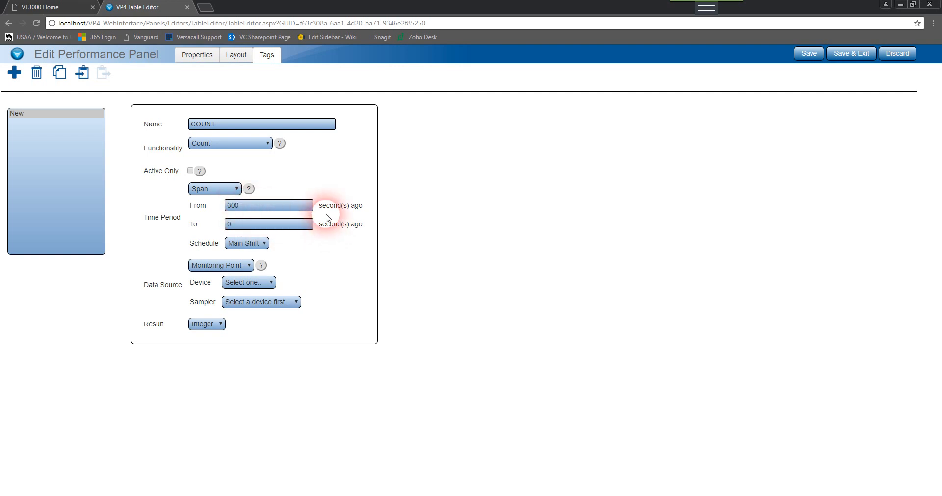
pyautogui.click(231, 190)
pyautogui.click(227, 209)
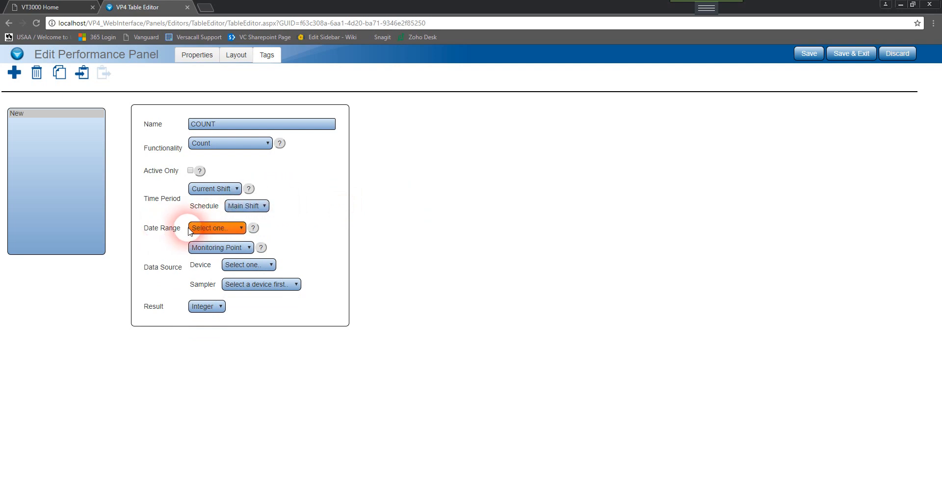
# Step: Try Day Span as the date range and settle on Current Day
pyautogui.click(228, 231)
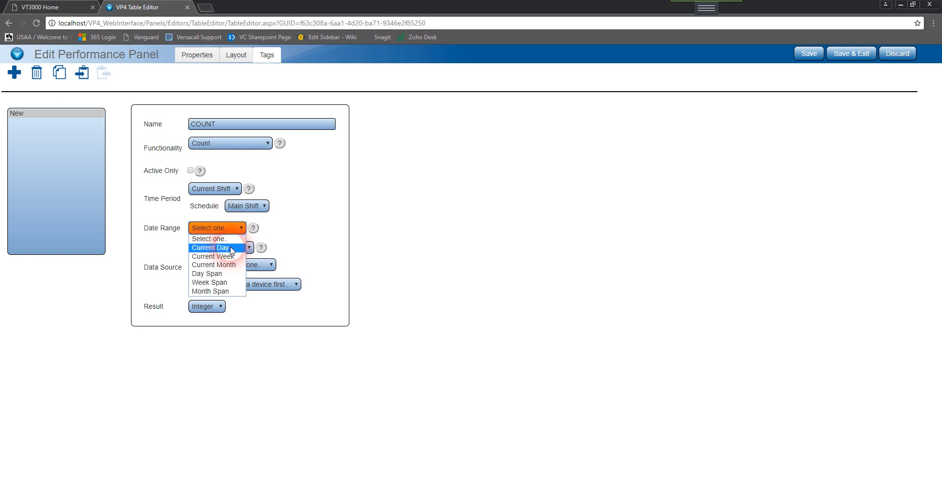
pyautogui.click(228, 275)
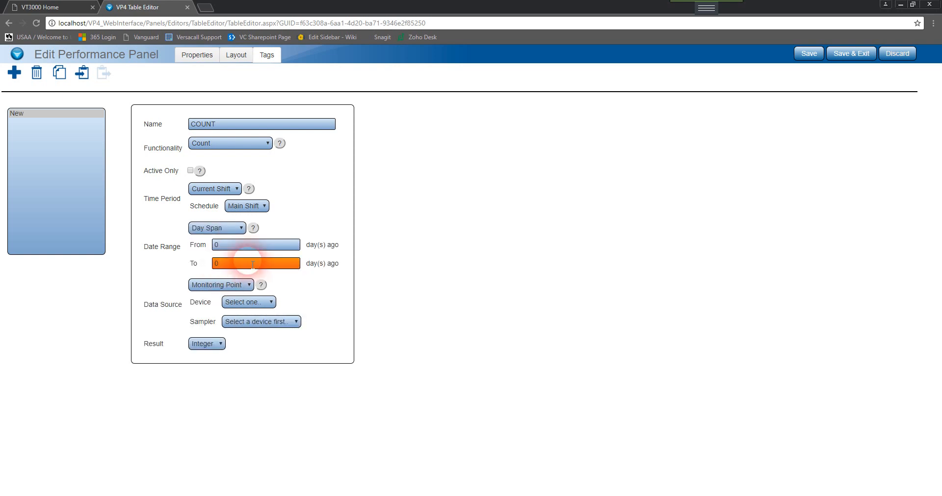
pyautogui.click(232, 229)
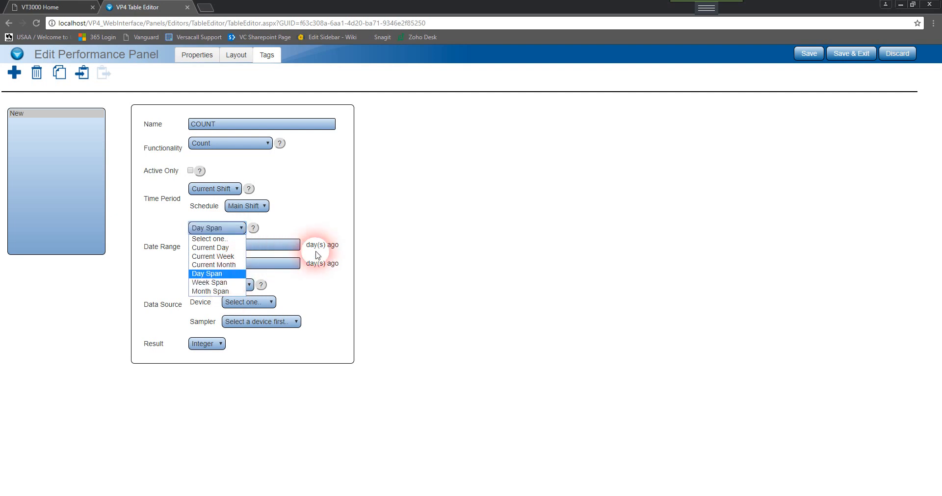
pyautogui.click(251, 244)
pyautogui.click(231, 229)
pyautogui.click(232, 248)
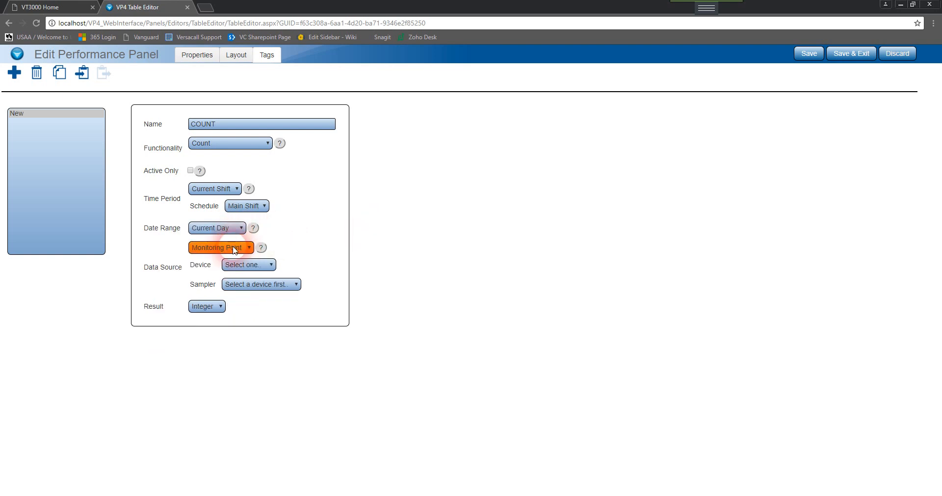
# Step: Look through the data source types and try Filter Group as the COUNT tag's data source
pyautogui.click(234, 250)
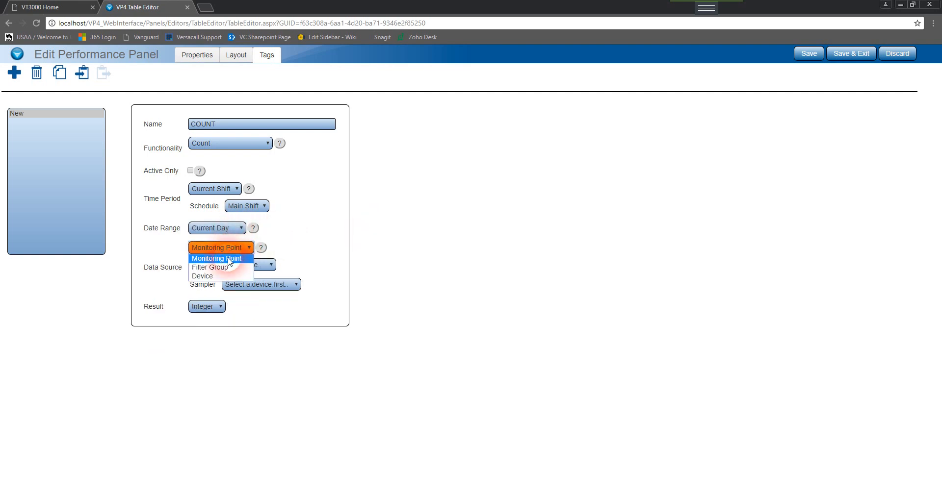
pyautogui.click(224, 269)
pyautogui.click(220, 278)
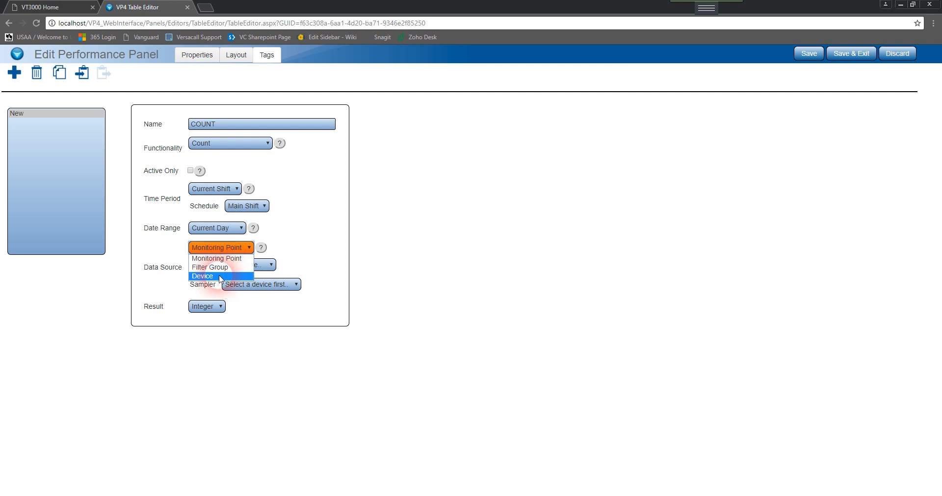
pyautogui.click(222, 269)
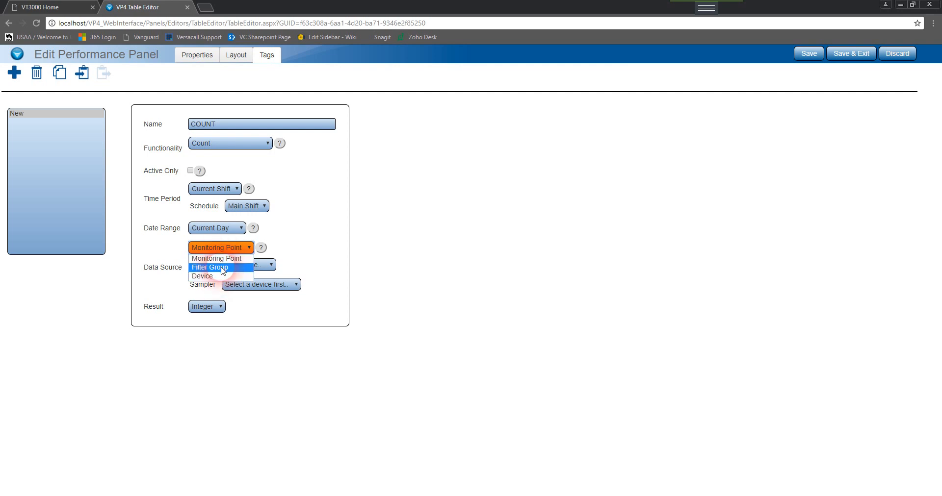
pyautogui.click(231, 262)
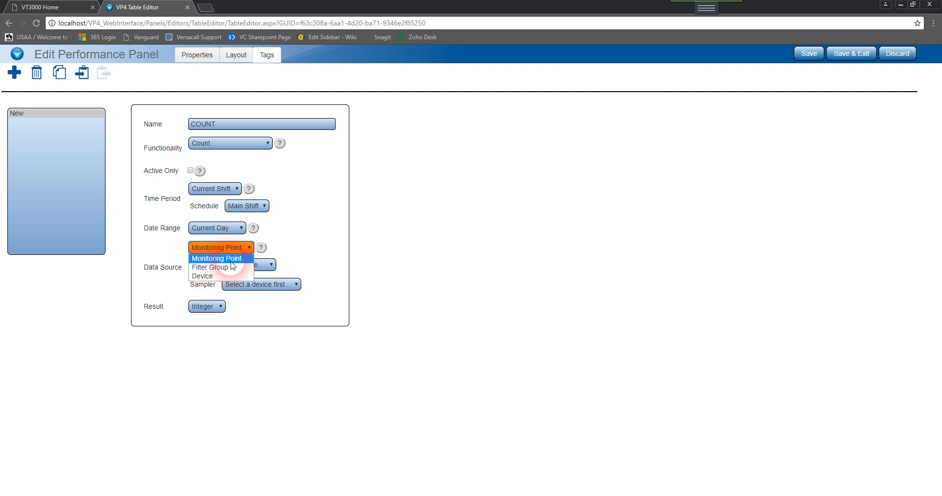
pyautogui.click(233, 267)
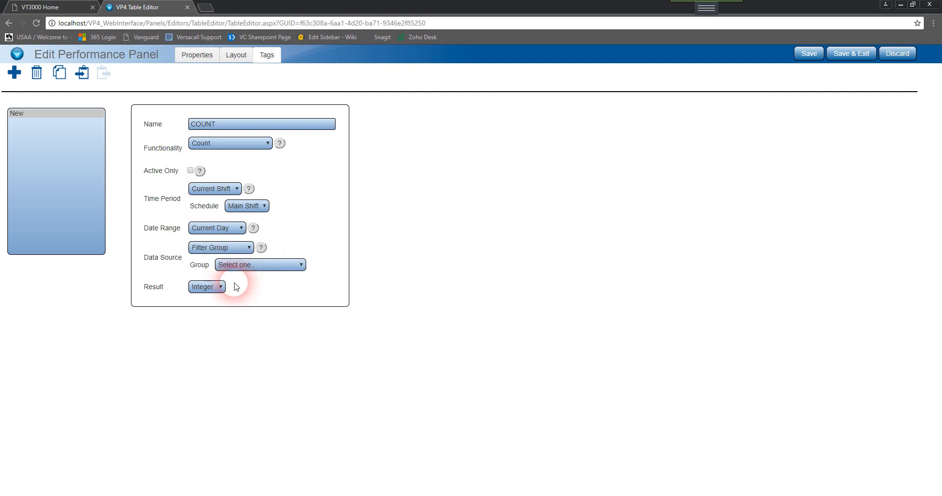
# Step: Try Device as the data source type with Panel - PSM as the device
pyautogui.click(228, 248)
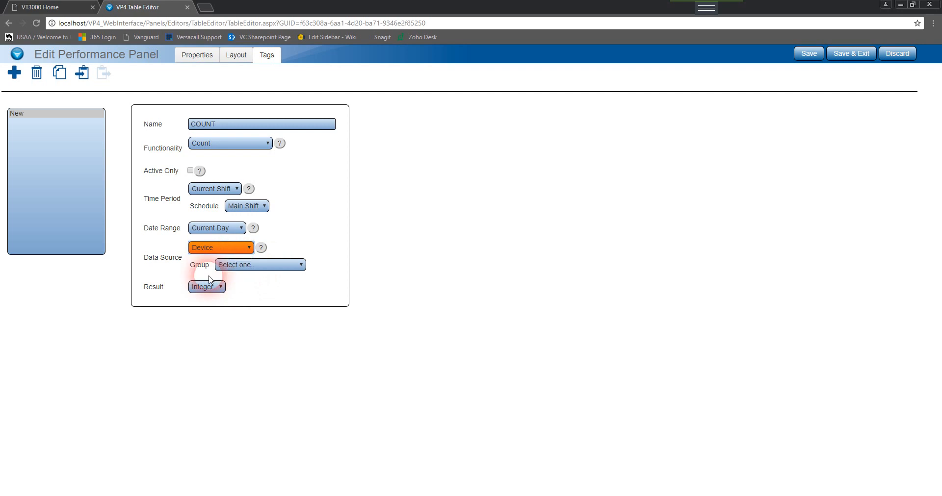
pyautogui.click(210, 277)
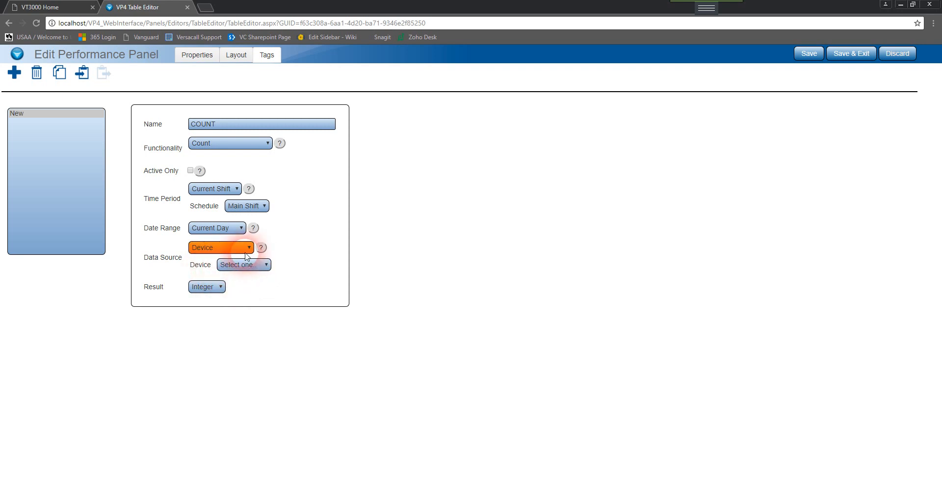
pyautogui.click(252, 267)
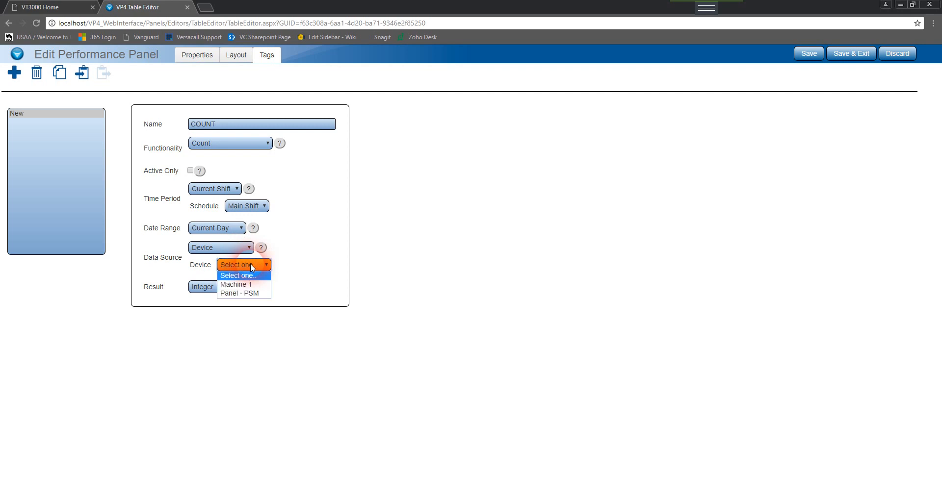
pyautogui.click(247, 293)
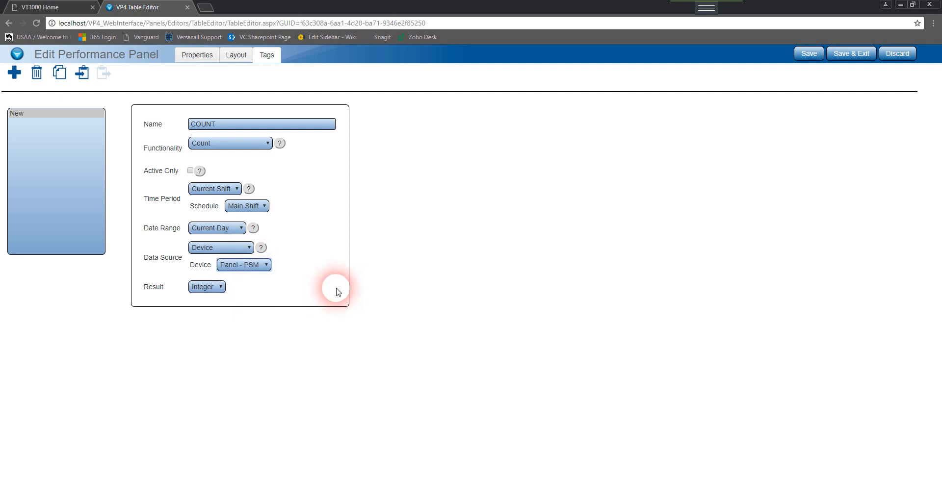
# Step: Set the data source to Monitoring Point with device Panel - PSM and sampler Production Count, and the result to Integer
pyautogui.click(239, 248)
pyautogui.click(240, 260)
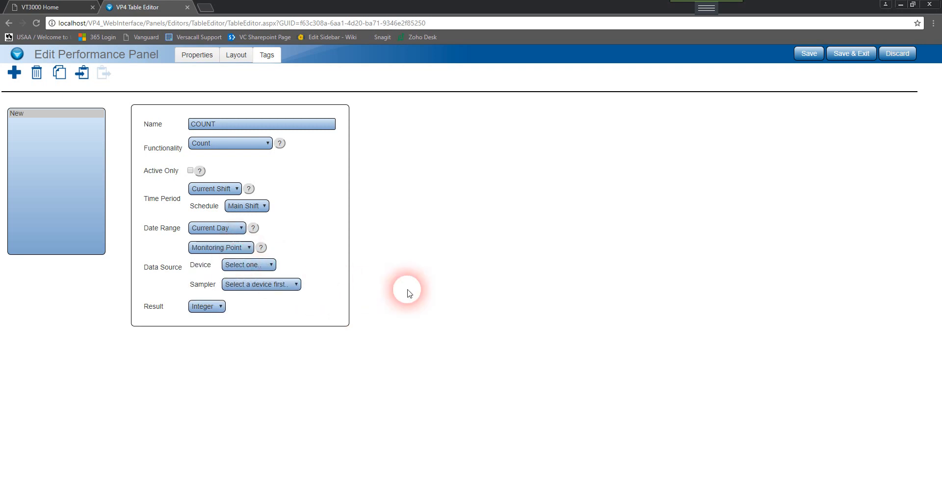
pyautogui.click(254, 264)
pyautogui.click(255, 294)
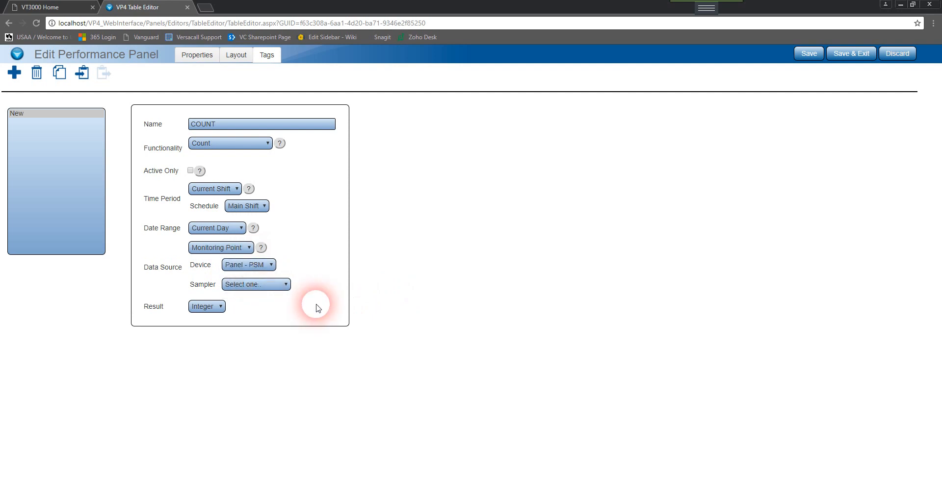
pyautogui.click(276, 299)
pyautogui.click(273, 286)
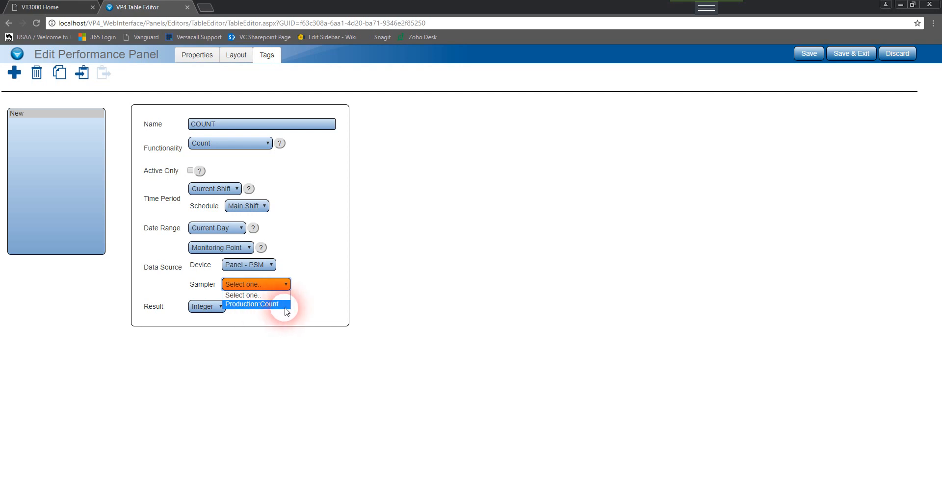
pyautogui.click(276, 308)
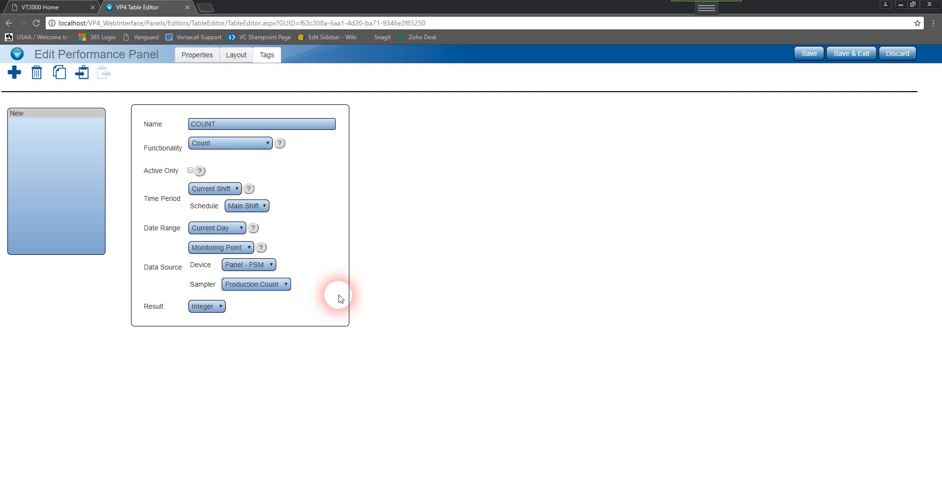
pyautogui.click(215, 306)
pyautogui.click(212, 316)
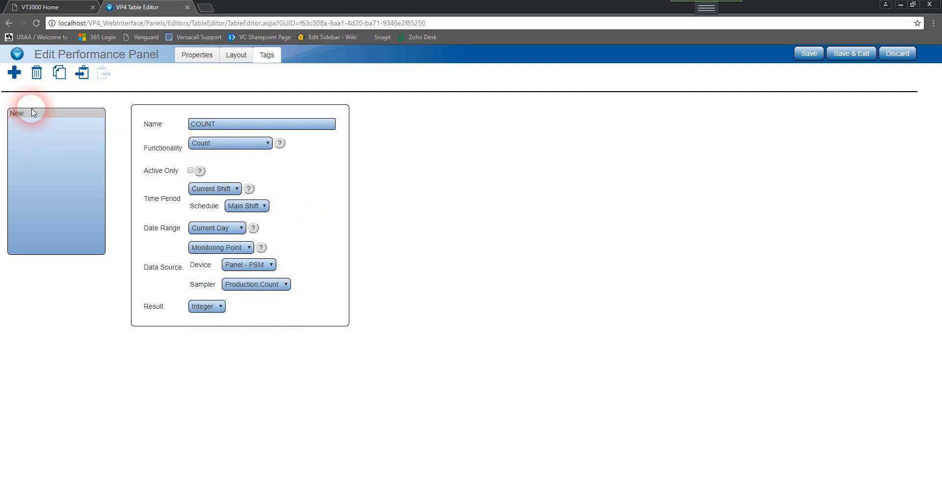
# Step: Add a second column to the panel's table layout and enter COUNT as text in the first cell
pyautogui.click(242, 57)
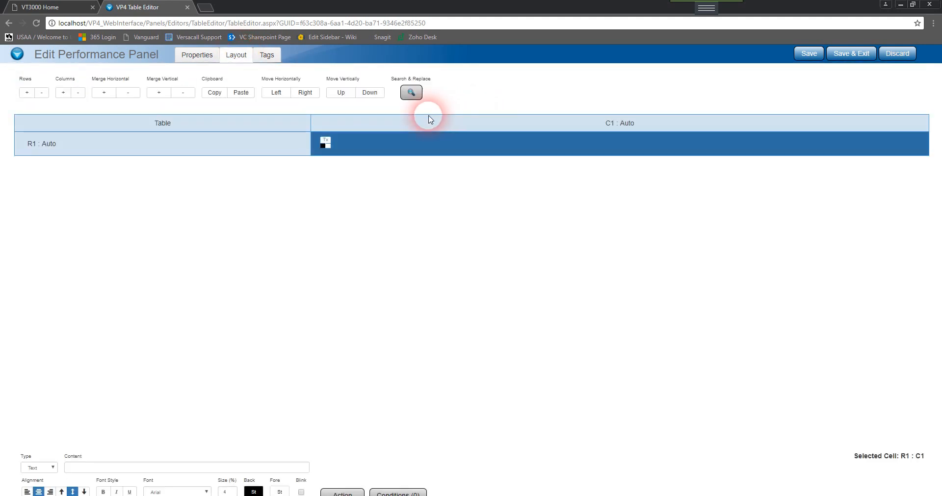
pyautogui.click(63, 93)
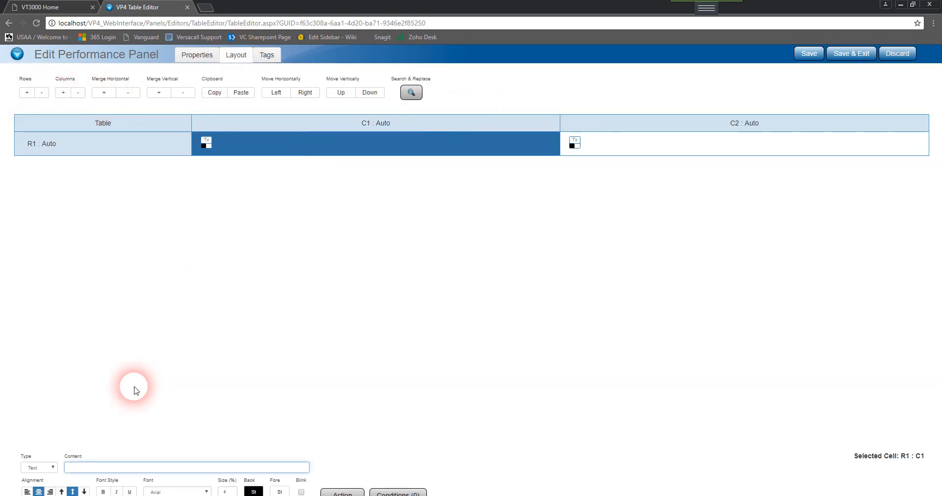
pyautogui.click(77, 469)
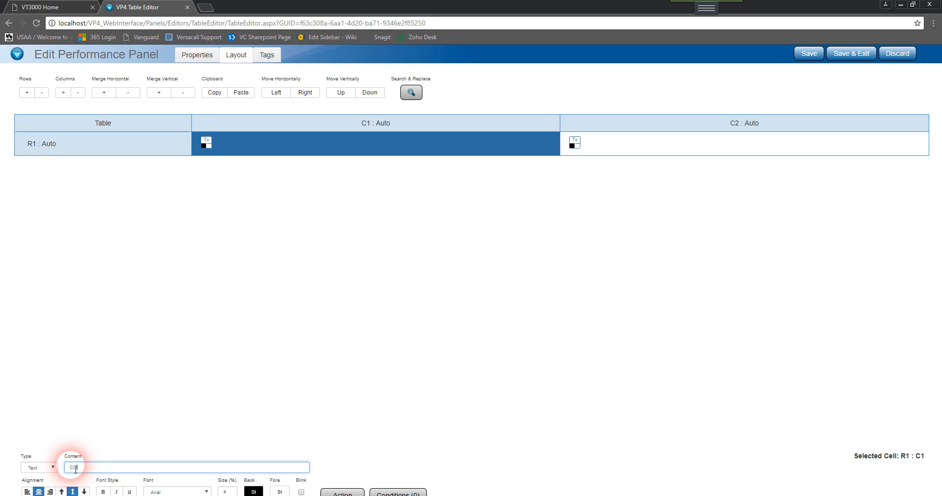
# Step: Change the second cell, R1 : C2, from text to tag content and assign the COUNT tag to it
pyautogui.click(658, 147)
pyautogui.click(30, 468)
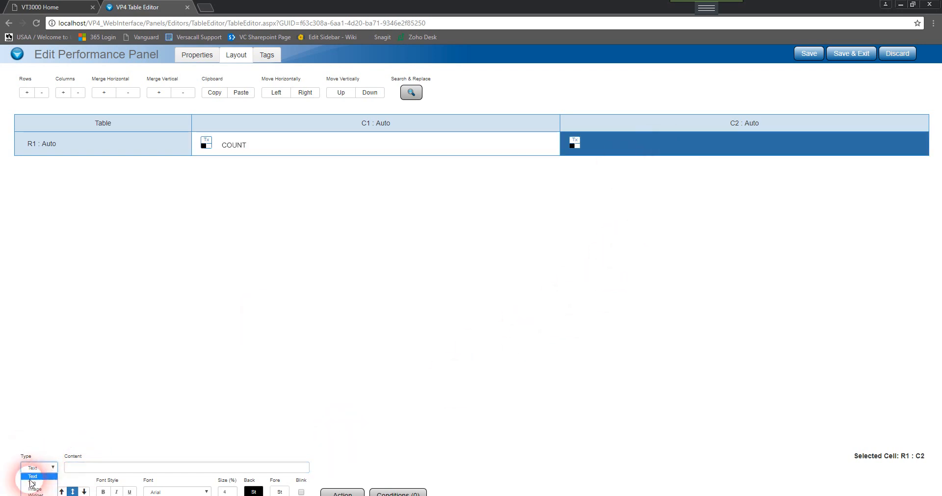
pyautogui.click(32, 483)
pyautogui.click(82, 473)
pyautogui.click(81, 476)
# Step: Save and exit the performance panel, and open the count panel for viewing
pyautogui.click(840, 57)
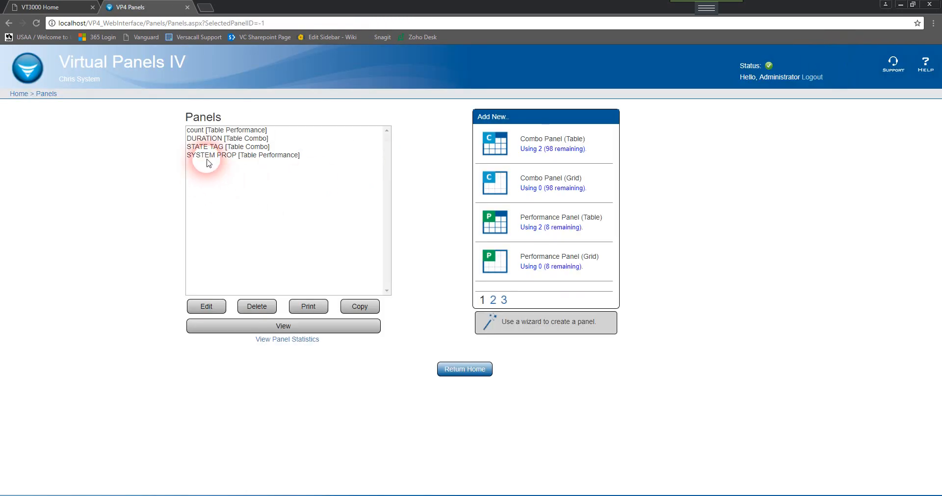
pyautogui.click(218, 130)
pyautogui.click(329, 326)
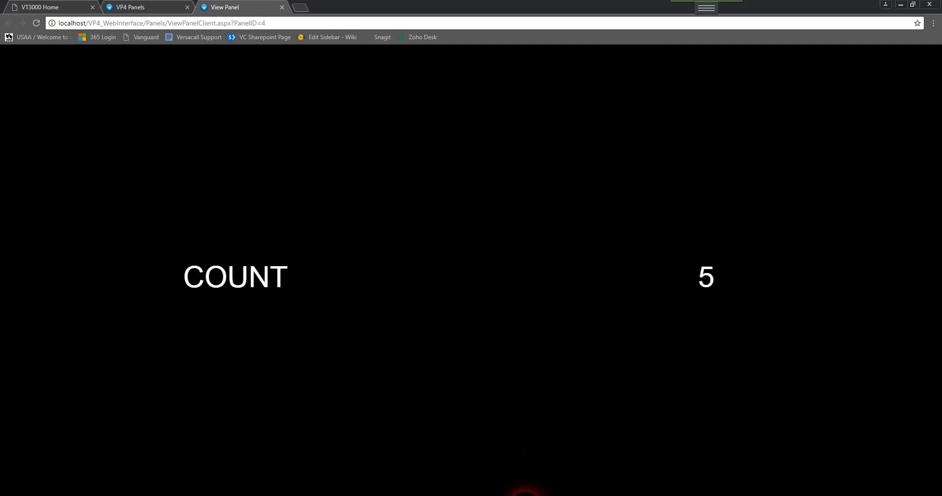
# Step: Bring up the Virtual Device Client for Panel - PSM, register one count, and minimize the client
pyautogui.click(517, 495)
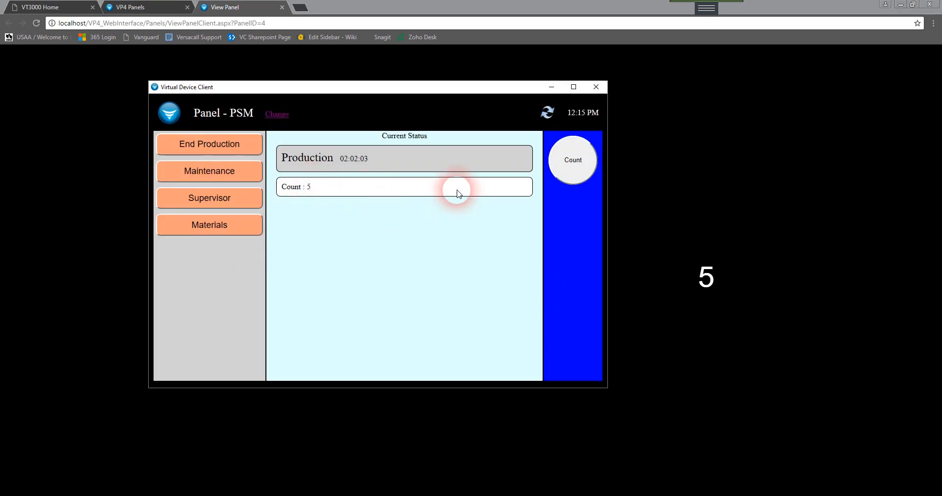
pyautogui.click(569, 160)
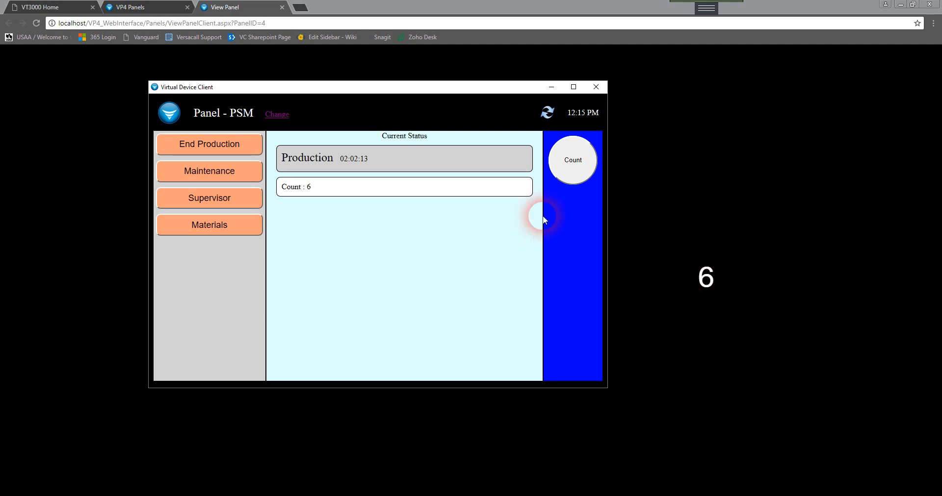
pyautogui.click(551, 87)
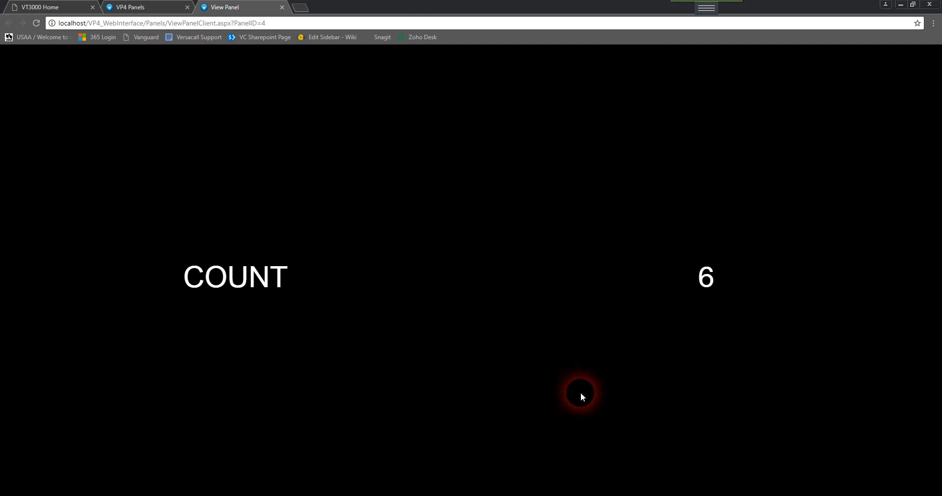
# Step: Switch to the Lesson 18 - Advanced presentation in PowerPoint and review the Summary and Practical Application slides
pyautogui.hotkey('alt', 'Tab')
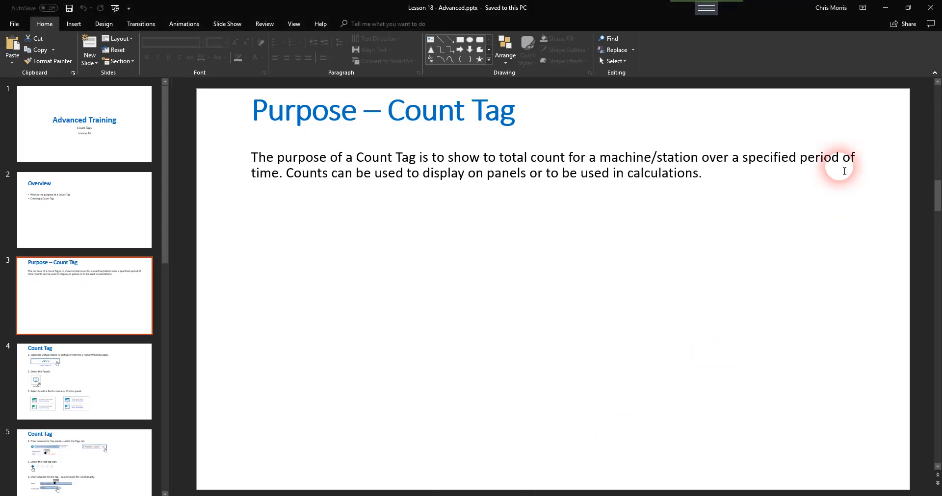
pyautogui.scroll(-8, 131, 394)
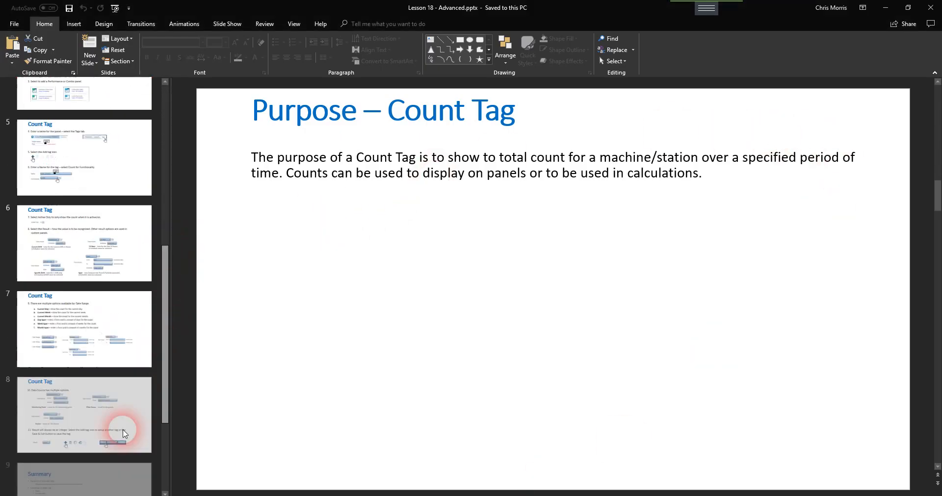
pyautogui.click(99, 285)
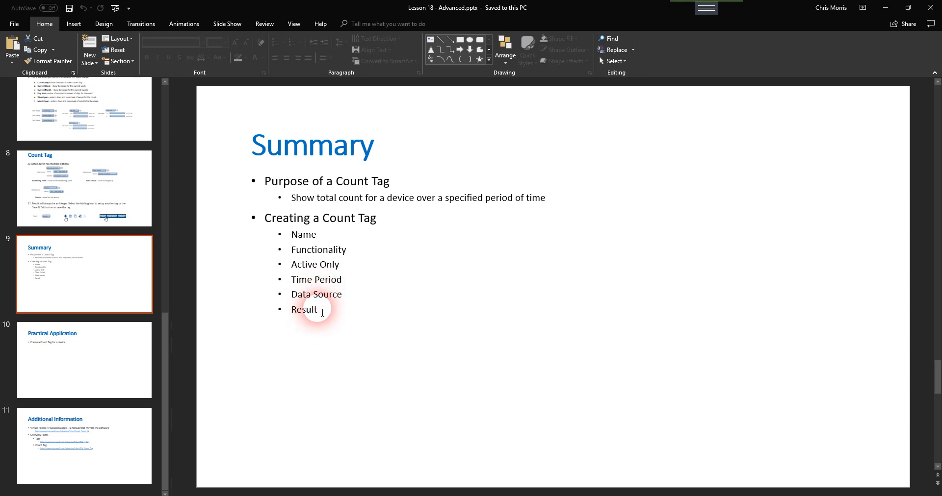
pyautogui.click(87, 349)
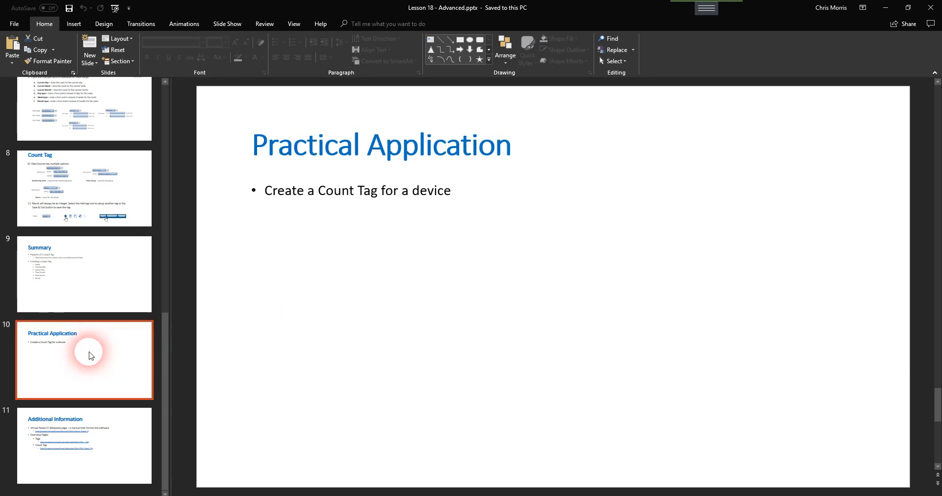